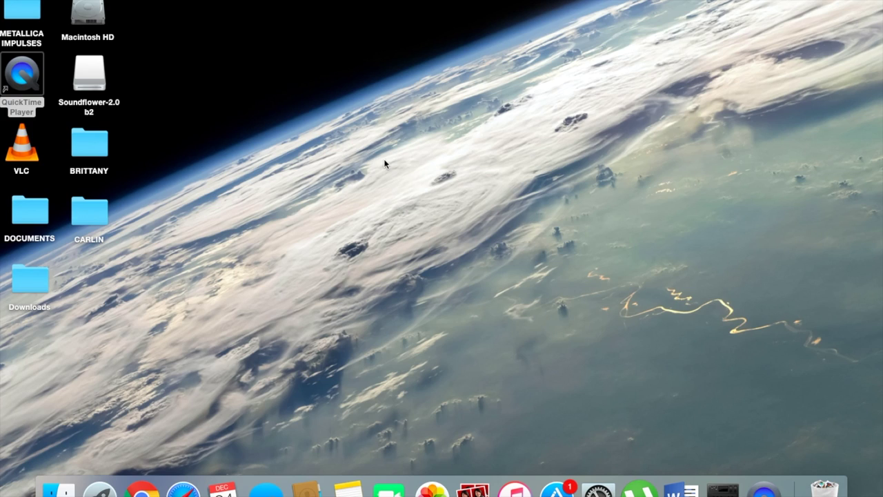
# - Clear the selection from the QuickTime desktop icon
pyautogui.click(385, 163)
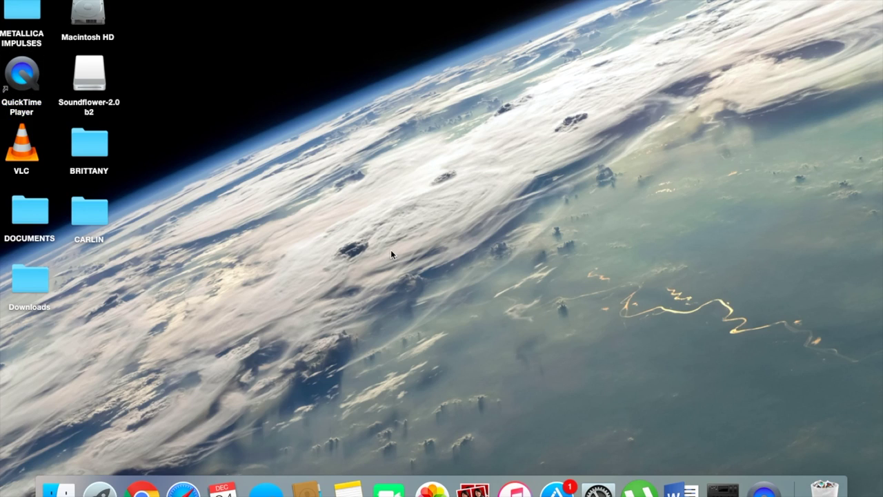
# - Launch Logic Pro X and create a new empty project with one audio track, Audio 1
pyautogui.click(100, 488)
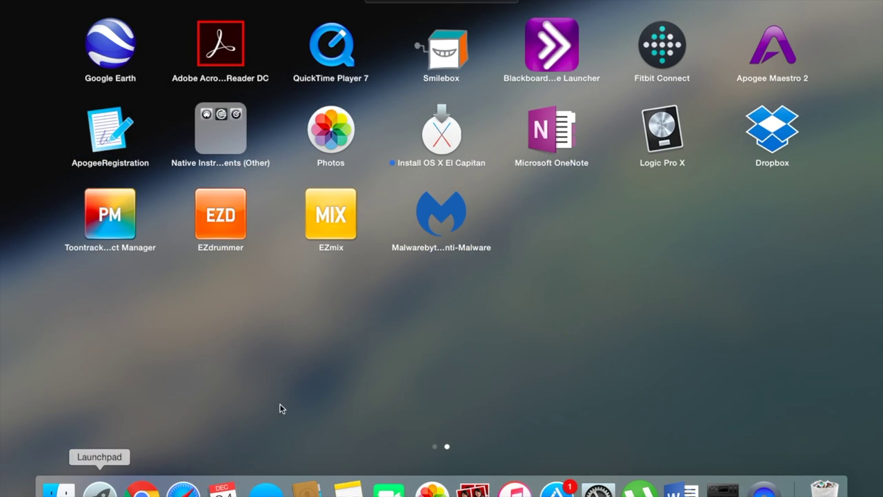
pyautogui.click(669, 128)
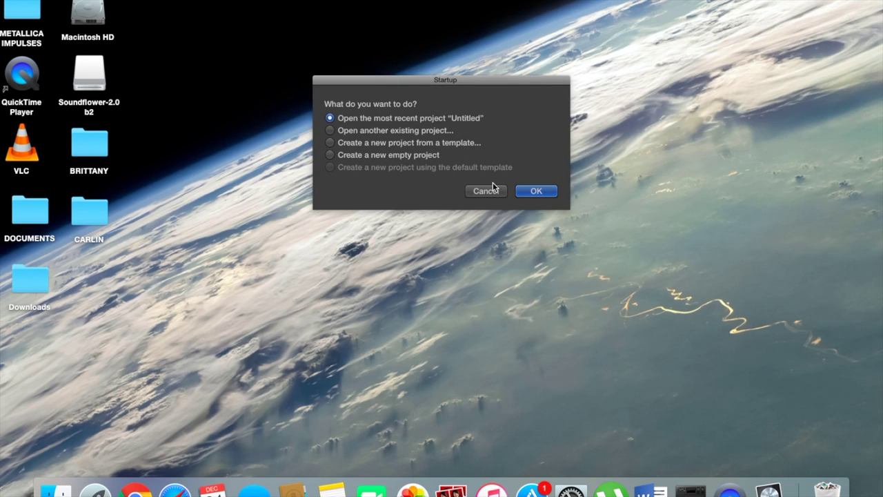
pyautogui.click(331, 156)
pyautogui.click(536, 191)
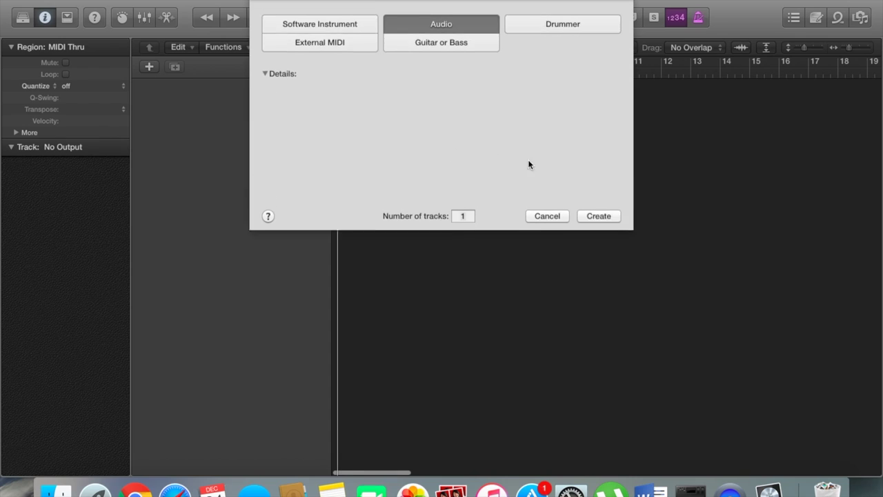
pyautogui.click(603, 220)
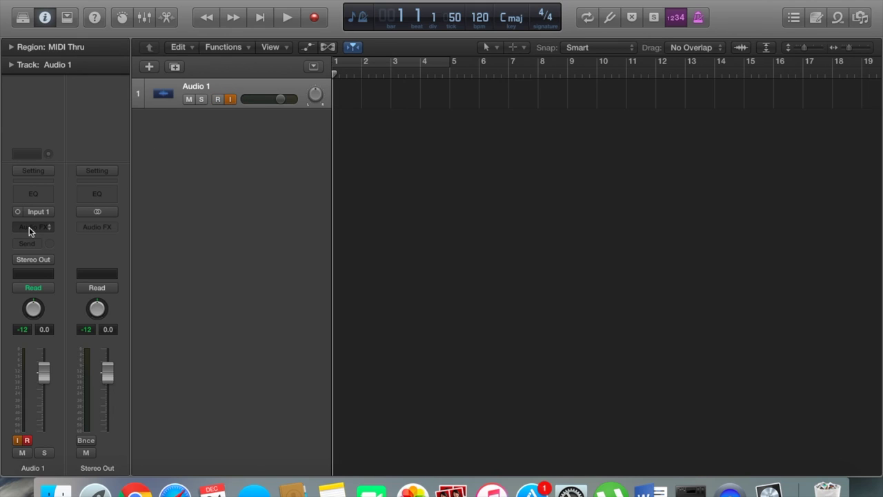
pyautogui.click(52, 231)
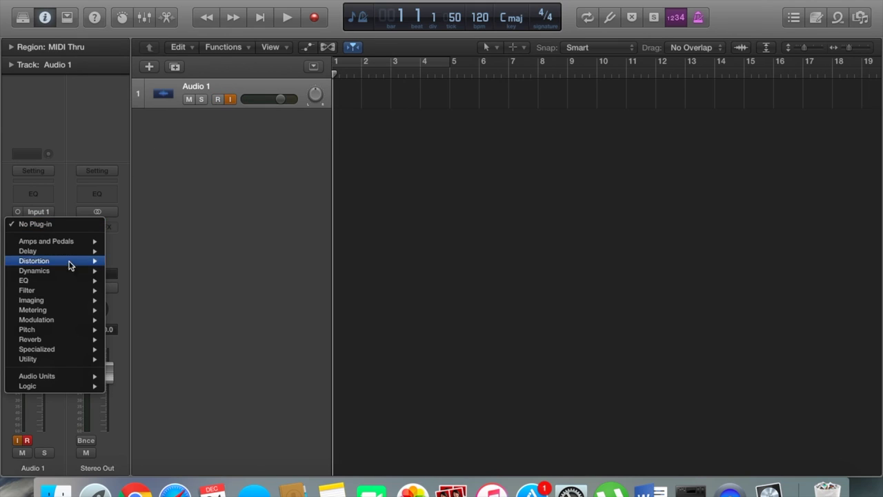
# - Insert the TSE AUDIO TSE 808 v2.0.1 pedal in Mono on the Audio 1 track
pyautogui.moveTo(60, 354)
pyautogui.moveTo(61, 376)
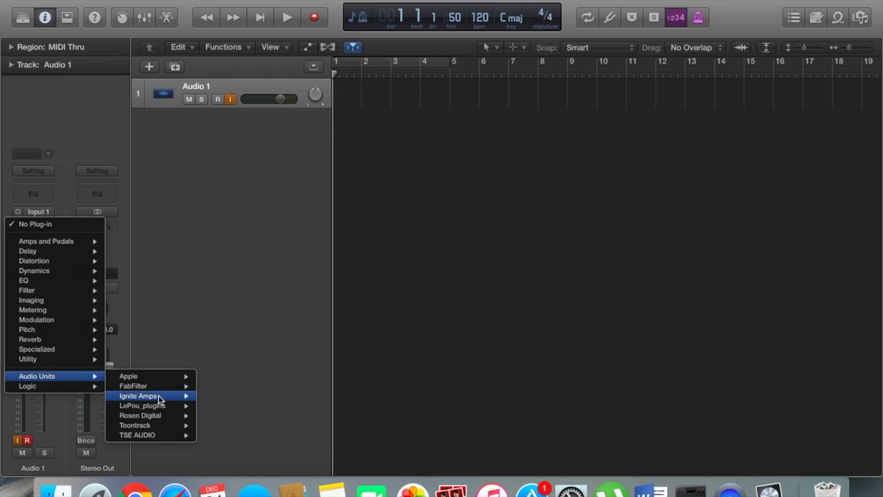
pyautogui.moveTo(153, 439)
pyautogui.moveTo(242, 439)
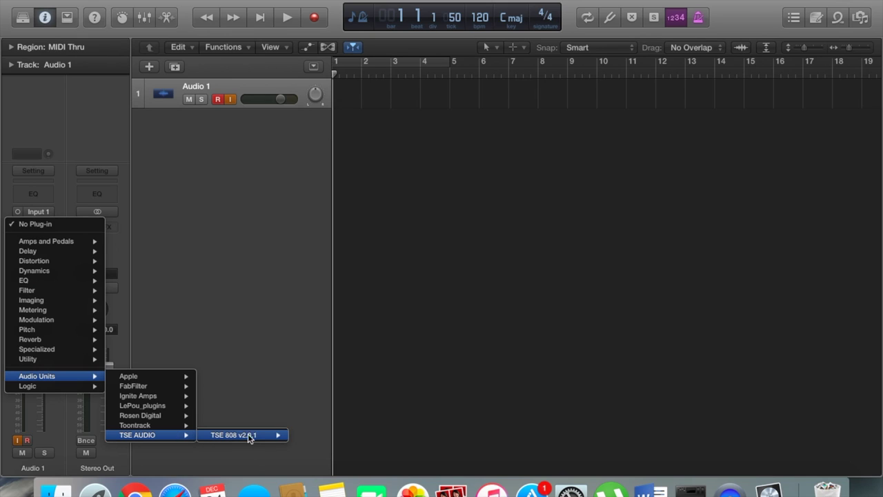
pyautogui.click(307, 434)
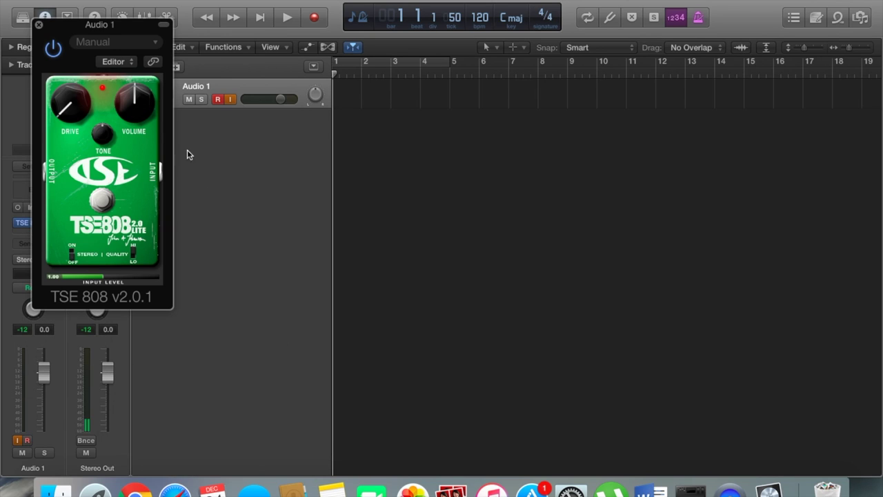
# - Turn the TSE 808's Tone knob fully up and close the pedal window
pyautogui.click(153, 80)
pyautogui.moveTo(152, 79); pyautogui.dragTo(371, 113)
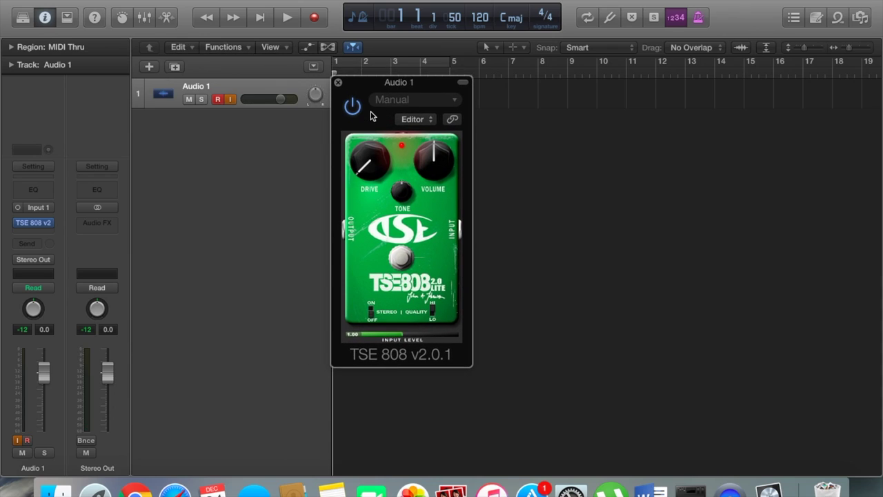
pyautogui.moveTo(405, 191); pyautogui.dragTo(399, 102)
pyautogui.click(339, 84)
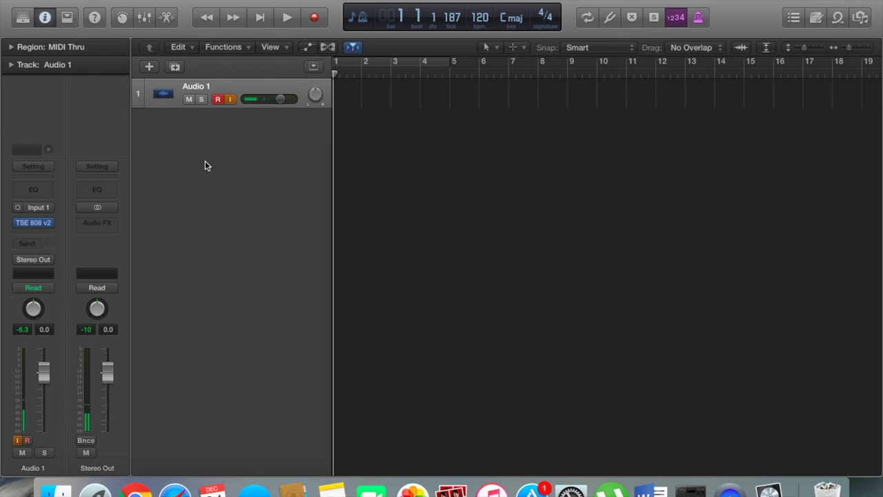
# - Insert the mono LePou LeCto amp after the TSE 808 pedal
pyautogui.click(39, 231)
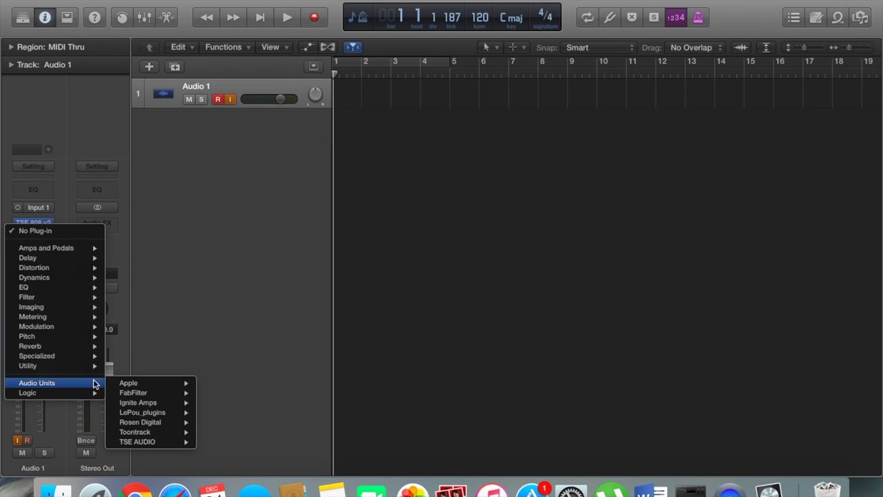
pyautogui.moveTo(174, 414)
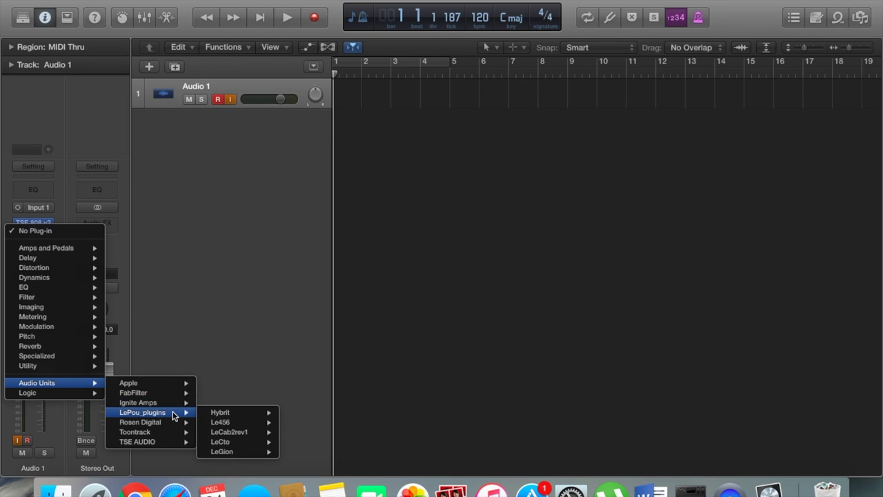
pyautogui.moveTo(264, 446)
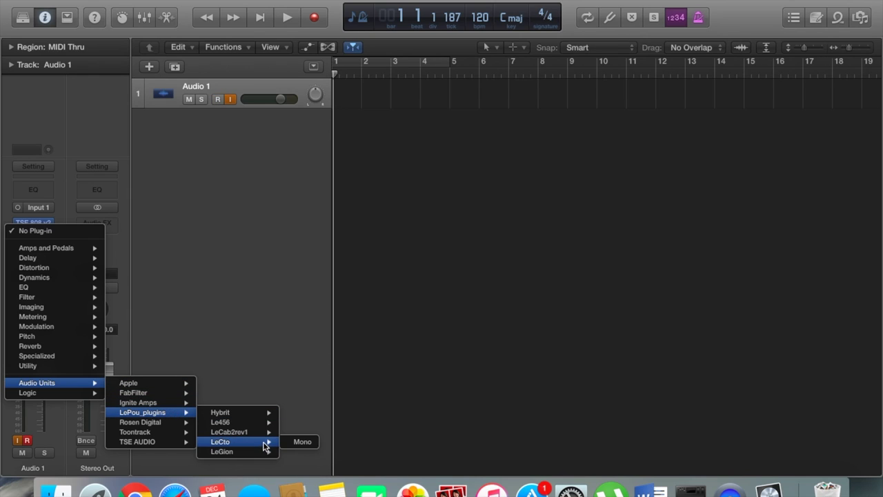
pyautogui.click(297, 442)
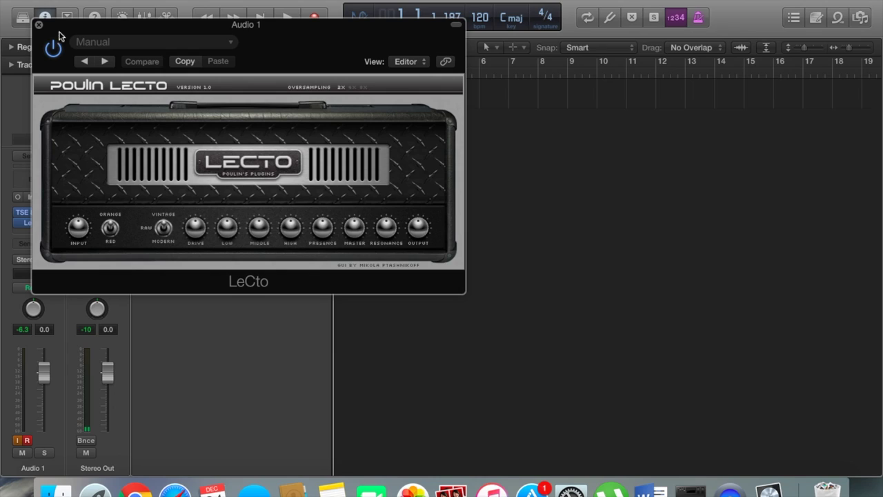
pyautogui.click(38, 25)
# - Replace LeCto with the mono Ignite Amps Emissary amp
pyautogui.click(54, 223)
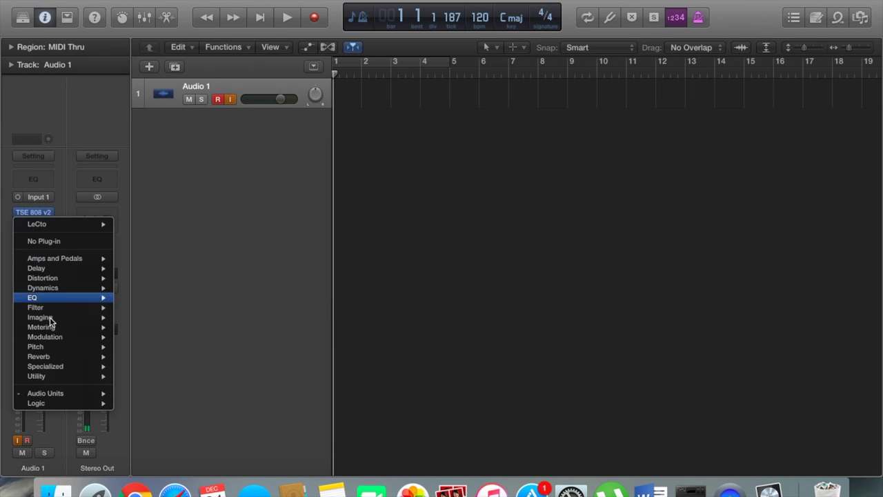
pyautogui.moveTo(63, 394)
pyautogui.moveTo(157, 414)
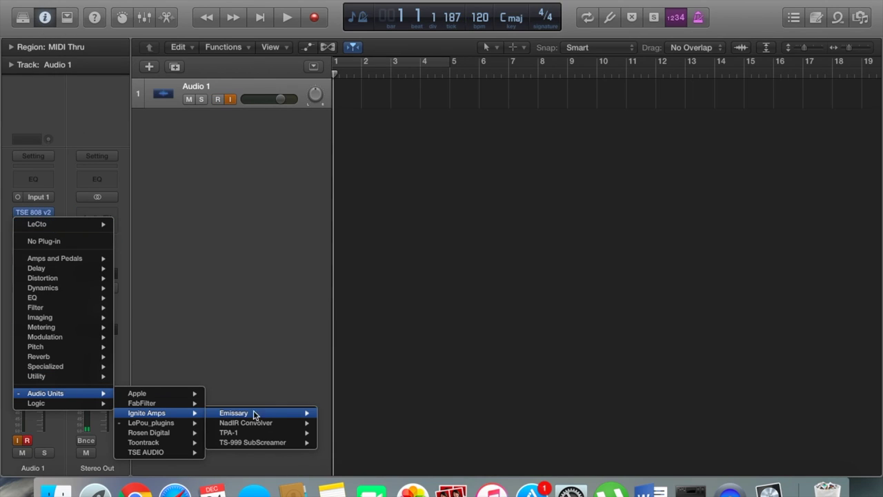
pyautogui.moveTo(254, 414)
pyautogui.click(335, 414)
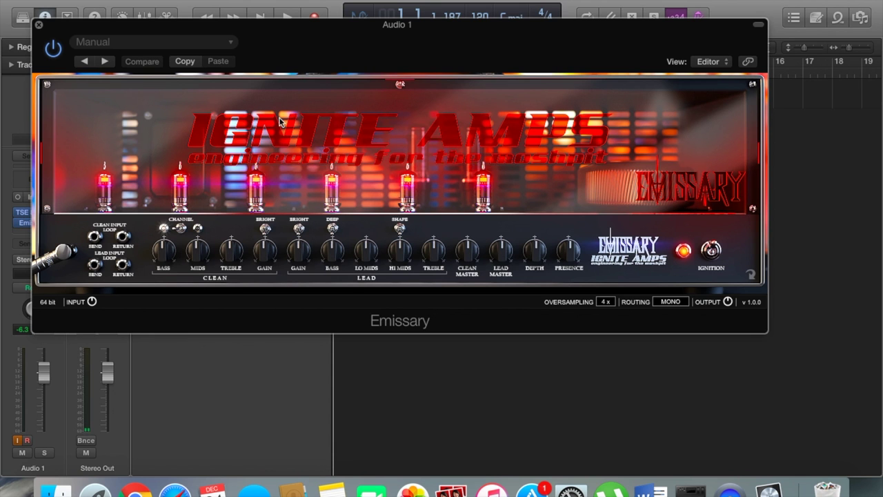
# - Switch the Emissary amp to its lead channel and close its window
pyautogui.click(267, 40)
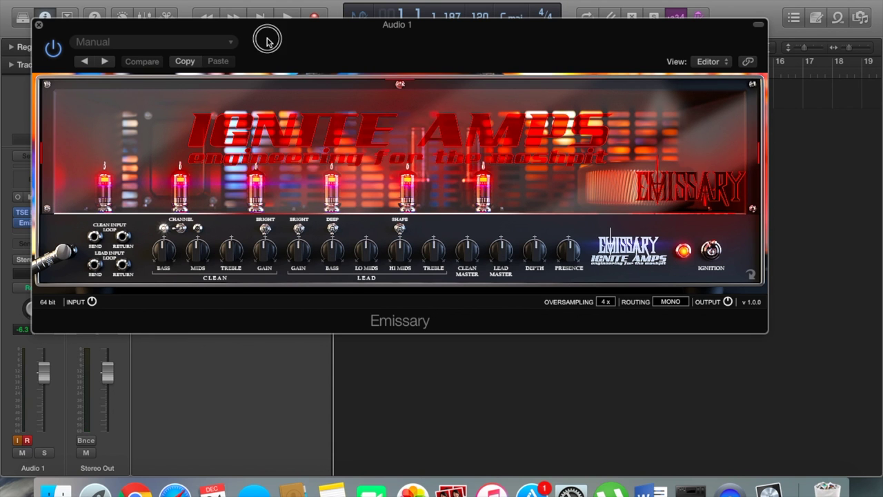
pyautogui.moveTo(268, 40); pyautogui.dragTo(289, 57)
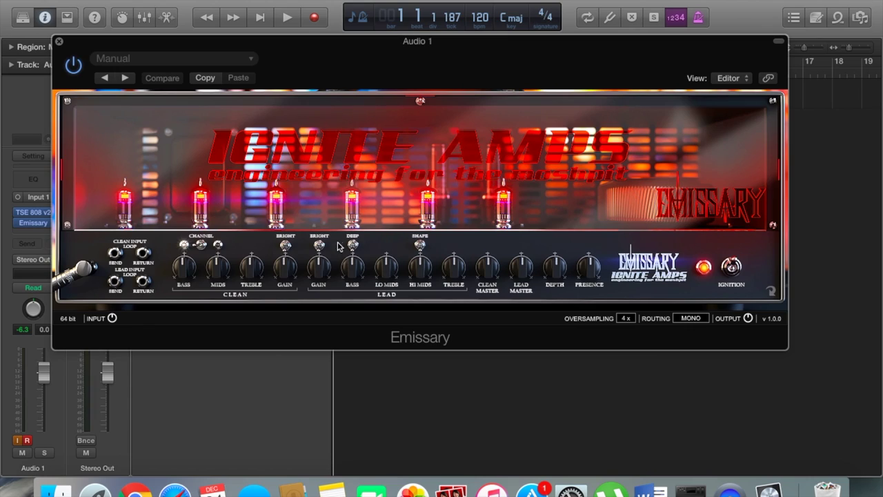
pyautogui.click(201, 247)
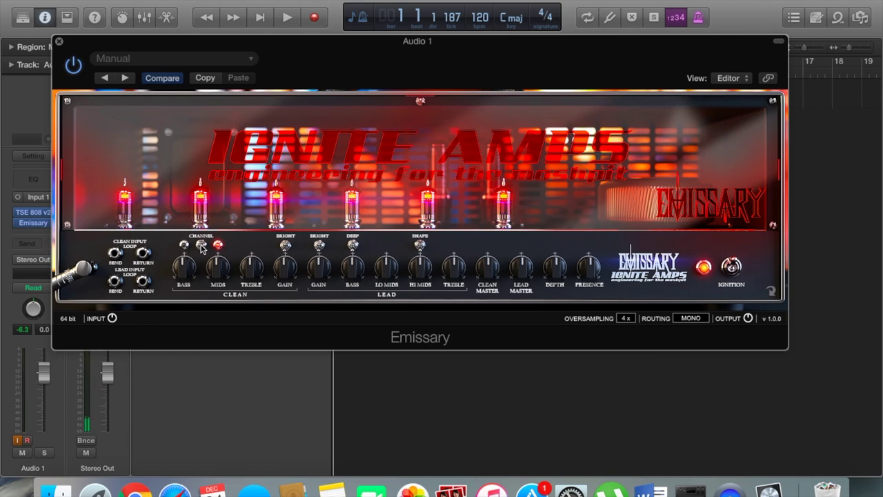
pyautogui.click(59, 41)
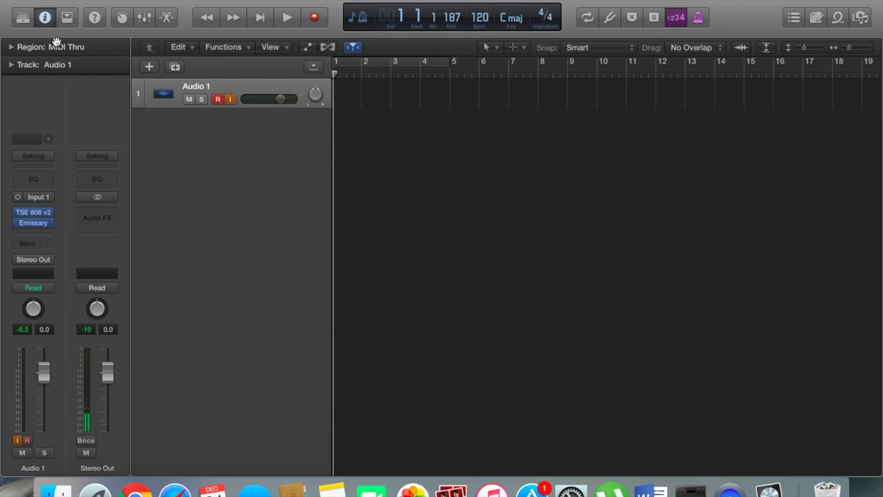
pyautogui.moveTo(282, 102)
pyautogui.mouseDown()
pyautogui.moveTo(253, 103)
pyautogui.moveTo(266, 108)
pyautogui.mouseUp()
pyautogui.press('space')
pyautogui.press('space')
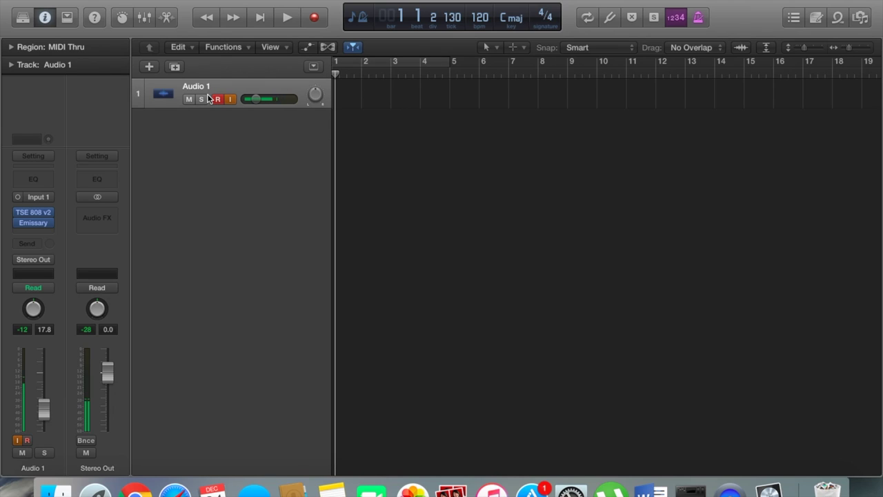
pyautogui.moveTo(255, 99); pyautogui.dragTo(327, 109)
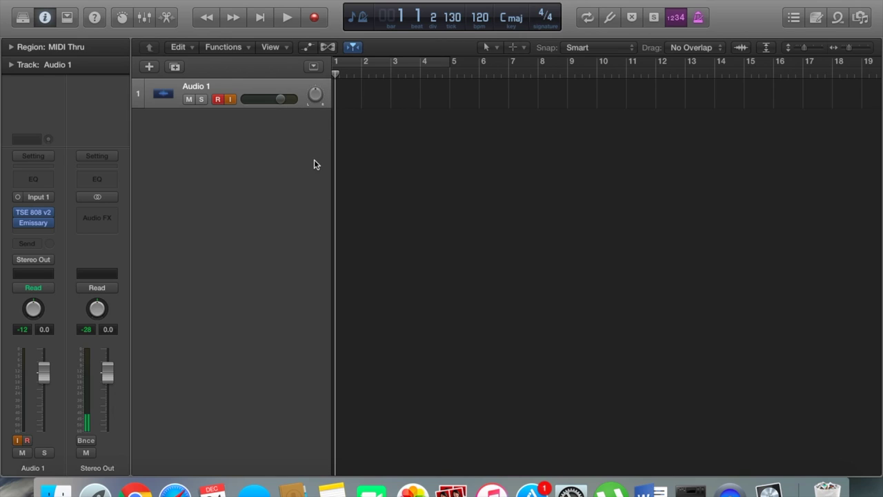
pyautogui.click(43, 233)
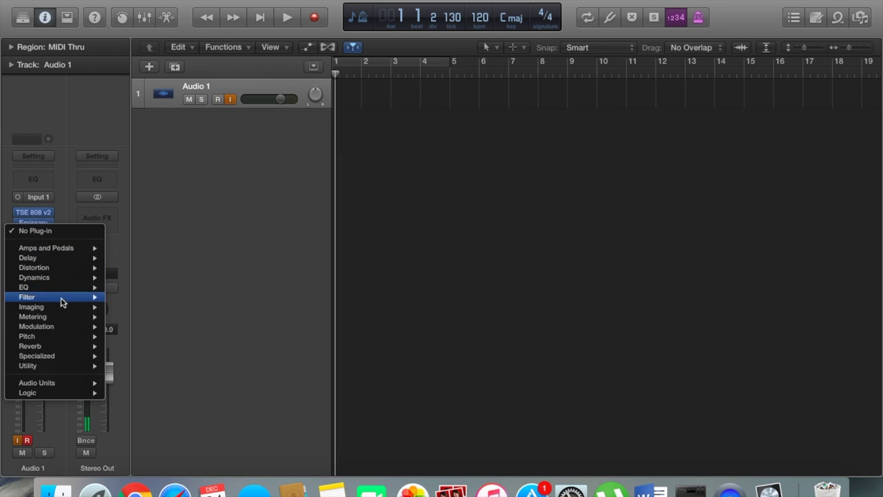
# - Insert LeCab2rev1 in mono-to-stereo mode after Emissary and browse for slot 1's impulse
pyautogui.moveTo(62, 382)
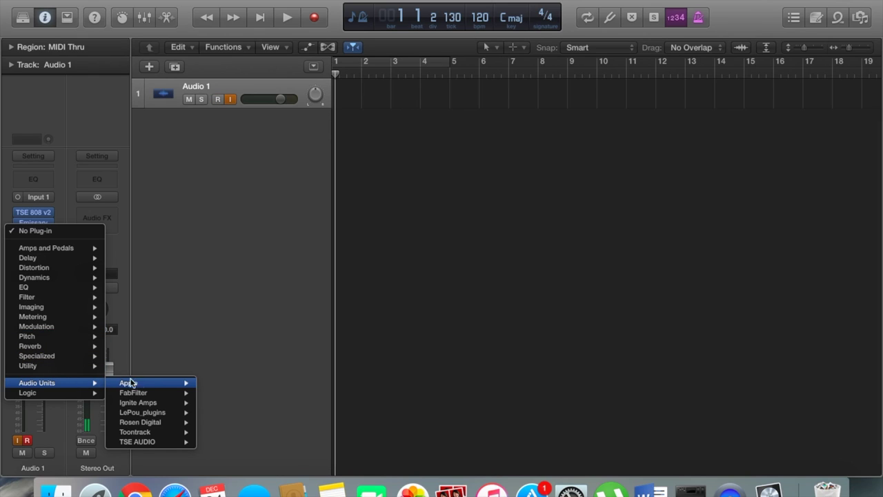
pyautogui.moveTo(167, 413)
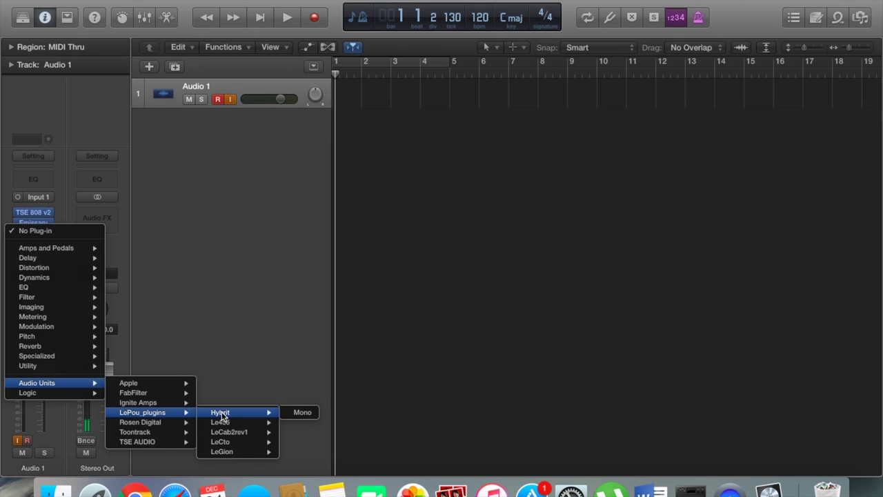
pyautogui.moveTo(241, 433)
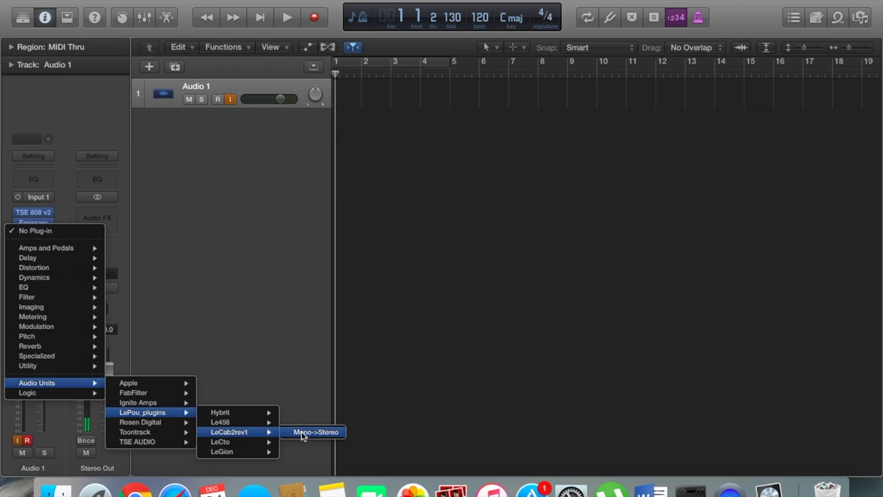
pyautogui.click(326, 434)
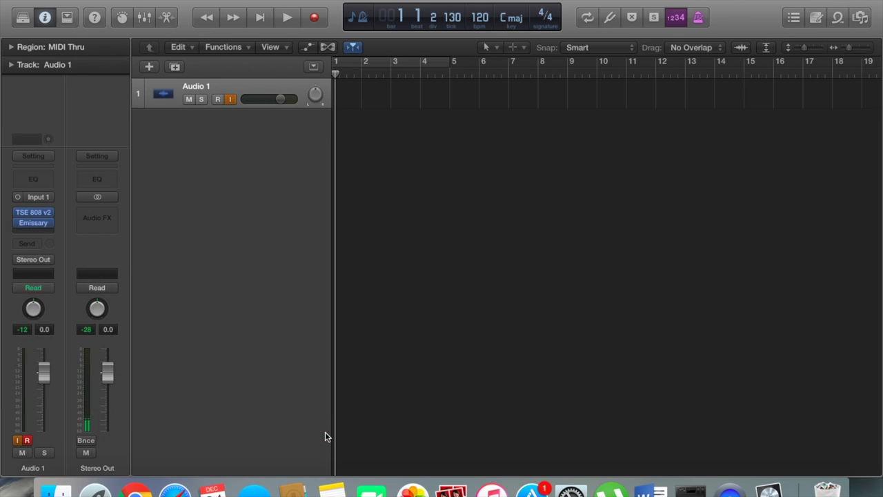
pyautogui.moveTo(253, 29); pyautogui.dragTo(381, 15)
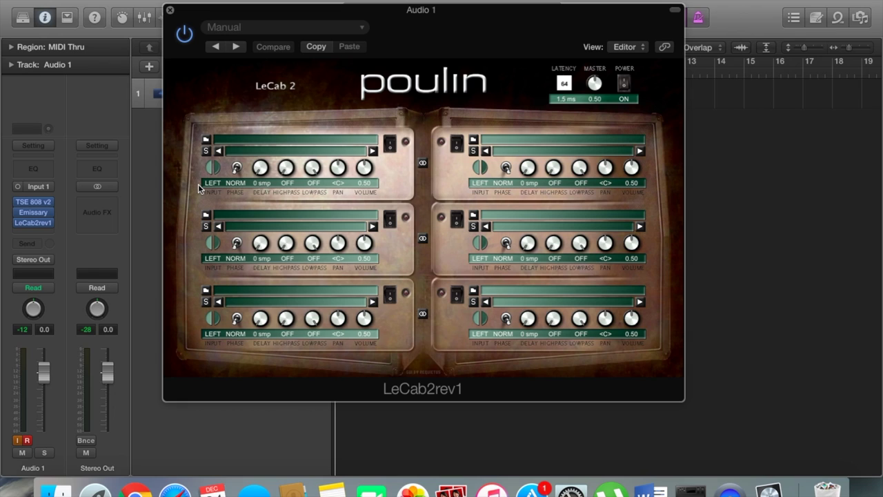
pyautogui.click(206, 139)
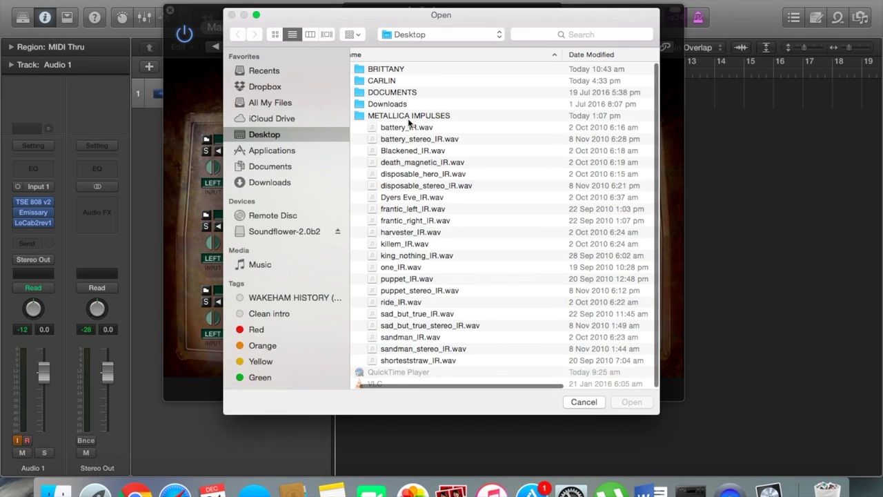
# - Load puppet_stereo_IR.wav from METALLICA IMPULSES into the first LeCab 2 cabinet slot
pyautogui.click(428, 116)
pyautogui.scroll(-1, 459, 219)
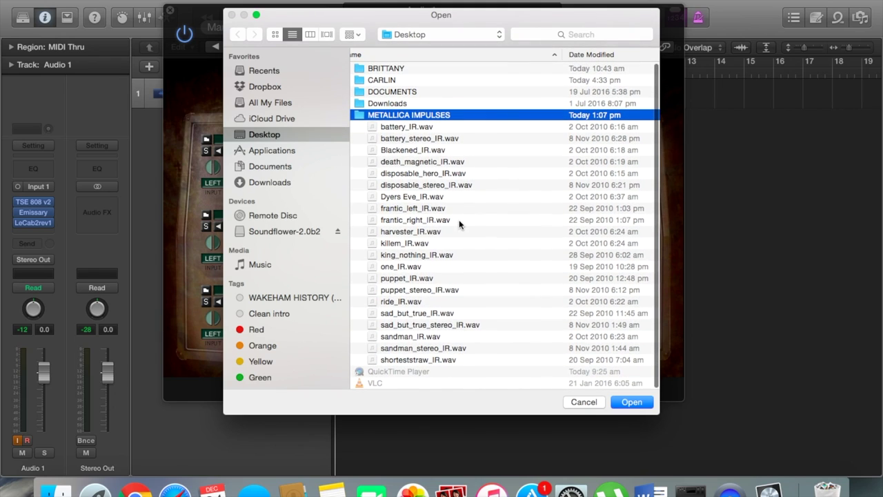
pyautogui.click(428, 293)
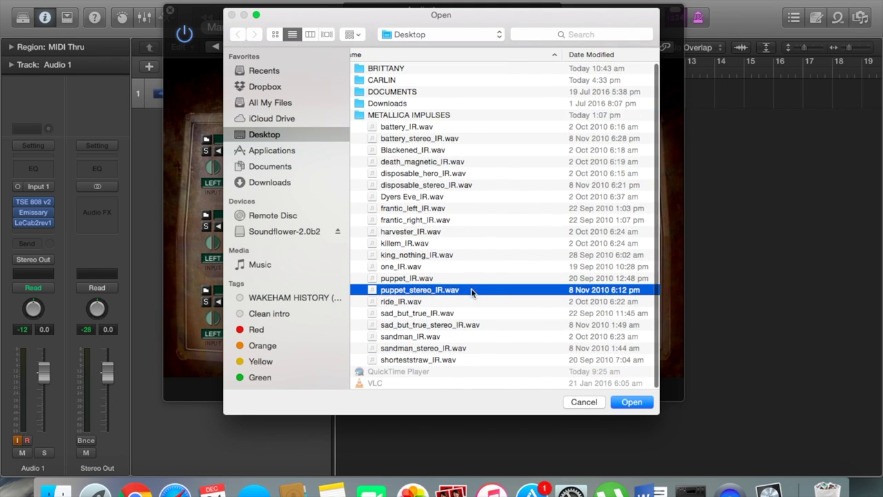
pyautogui.doubleClick(515, 289)
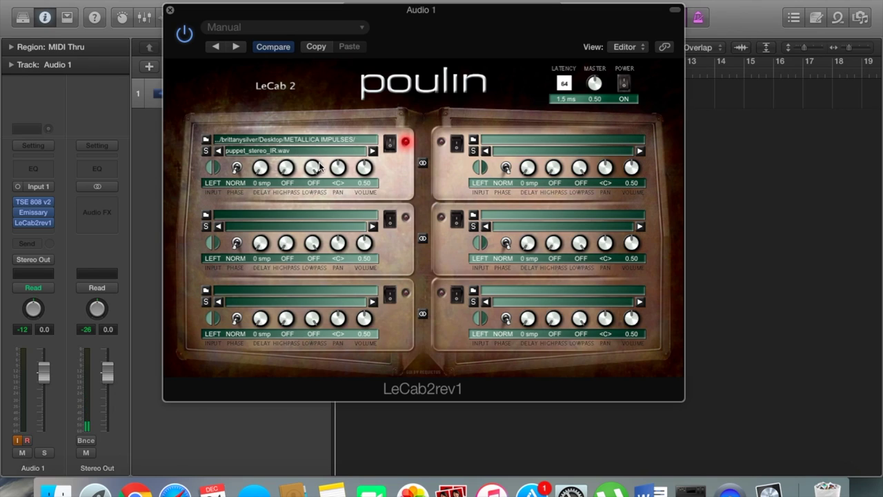
pyautogui.click(423, 164)
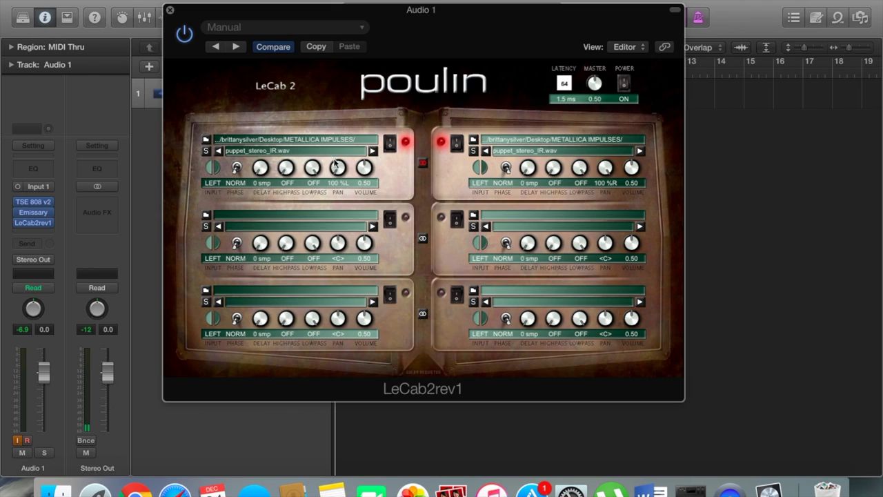
# - Close the LeCab 2 editor window
pyautogui.click(170, 11)
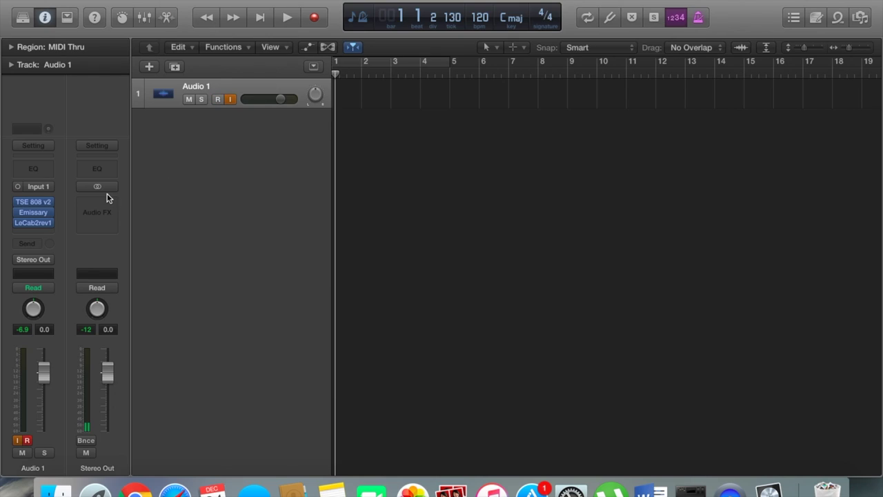
# - Insert a mono Noise Gate at default settings in the top Audio 1 insert slot
pyautogui.click(40, 200)
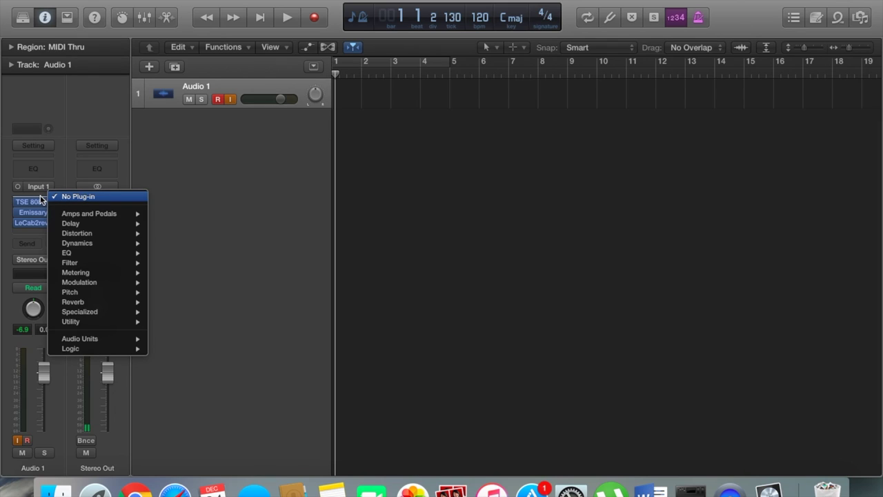
pyautogui.moveTo(100, 242)
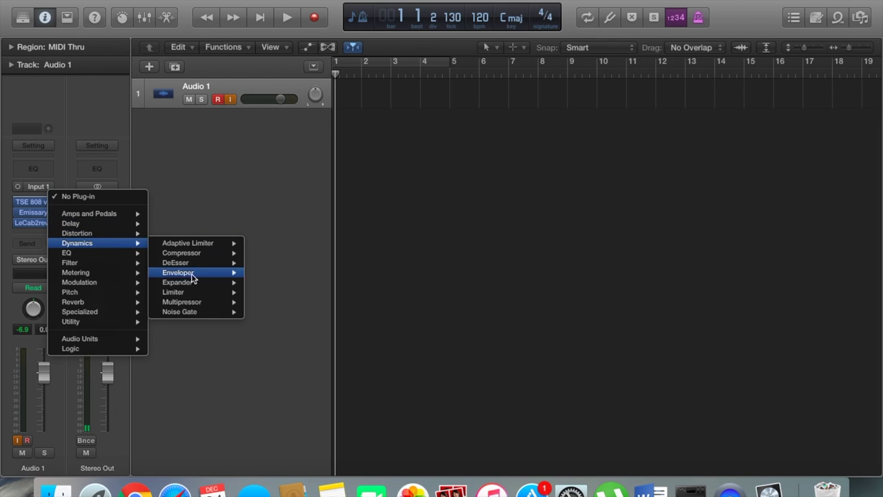
pyautogui.moveTo(207, 314)
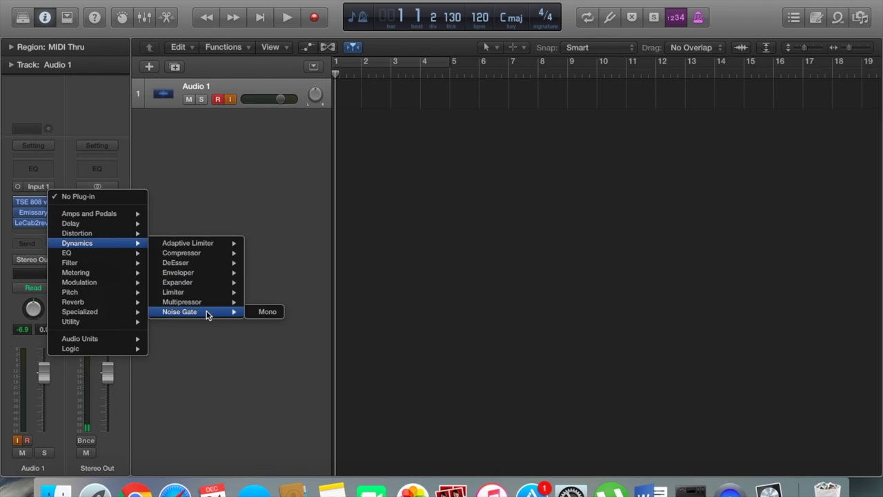
pyautogui.click(268, 312)
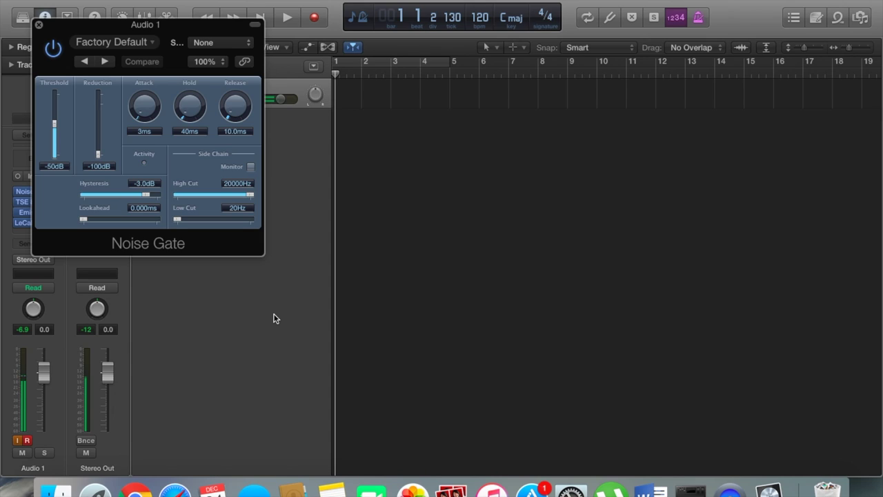
pyautogui.click(39, 26)
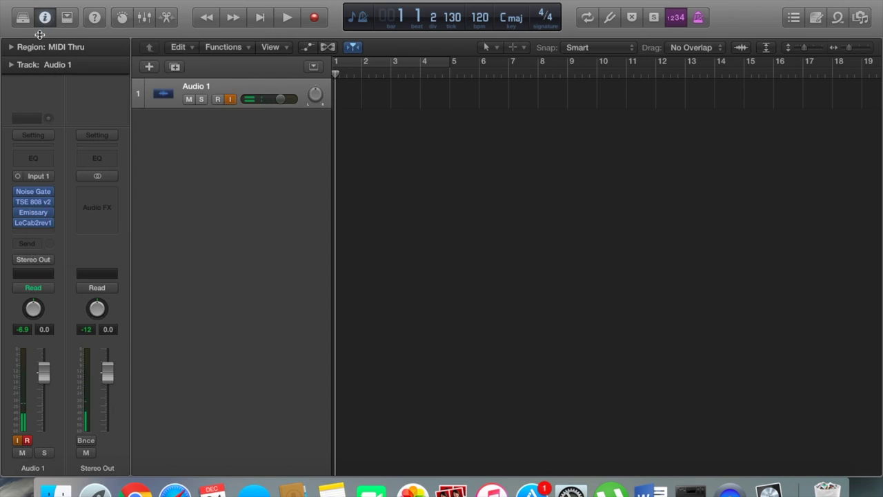
# - Add a stereo Channel EQ in the slot after LeCab2rev1
pyautogui.click(35, 222)
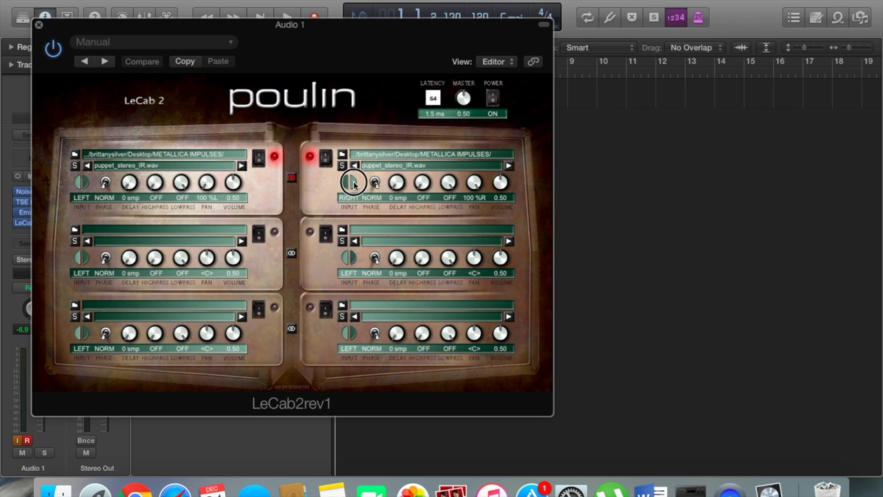
pyautogui.click(39, 26)
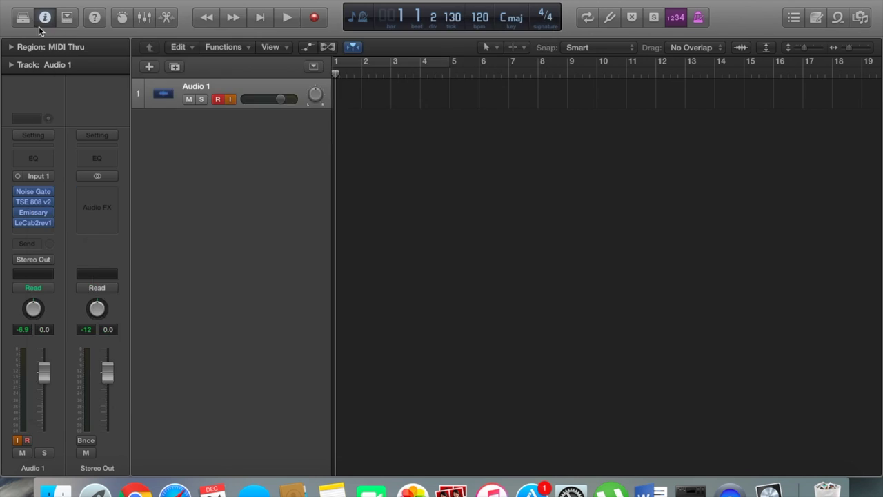
pyautogui.click(41, 233)
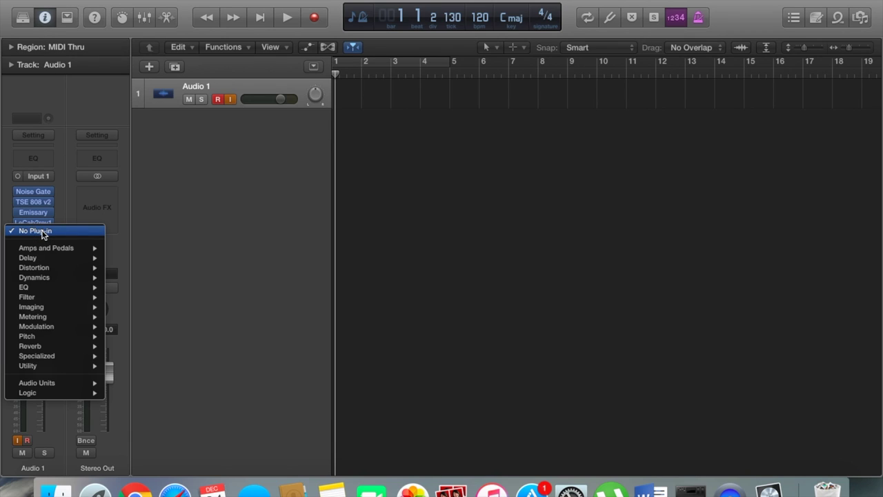
pyautogui.moveTo(56, 289)
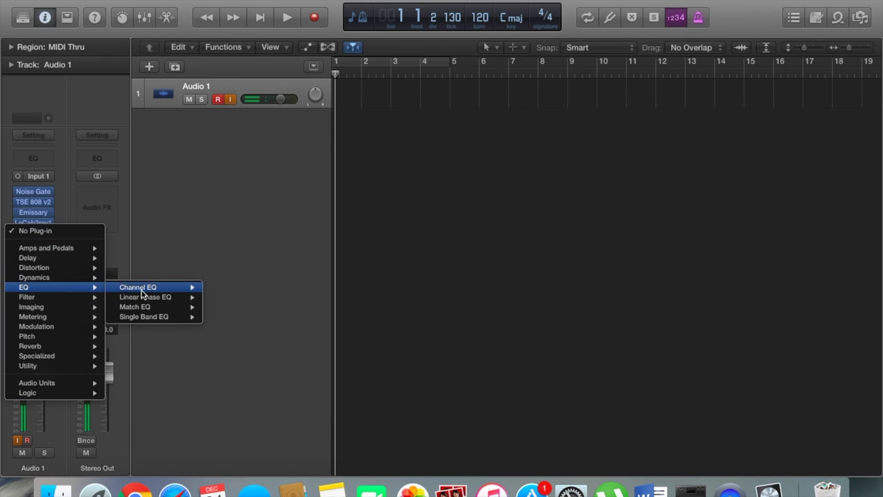
pyautogui.moveTo(145, 287)
pyautogui.click(218, 288)
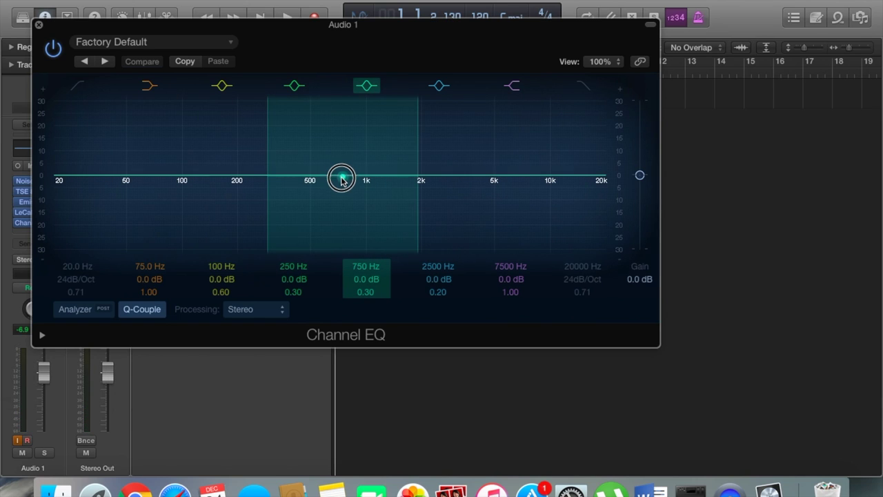
# - Cut 6 dB at 610 Hz and enable a high-pass low-cut near 76 Hz
pyautogui.moveTo(341, 179)
pyautogui.mouseDown()
pyautogui.moveTo(339, 256)
pyautogui.moveTo(339, 182)
pyautogui.moveTo(340, 191)
pyautogui.mouseUp()
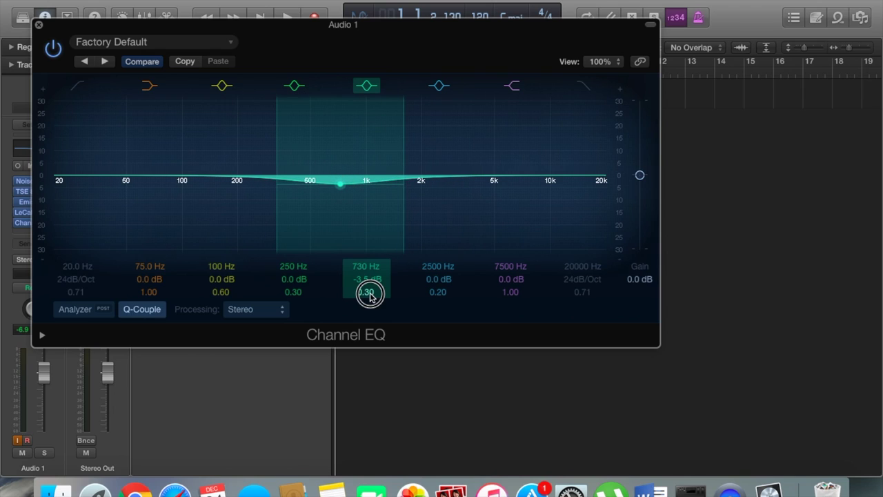
pyautogui.moveTo(367, 292); pyautogui.dragTo(367, 273)
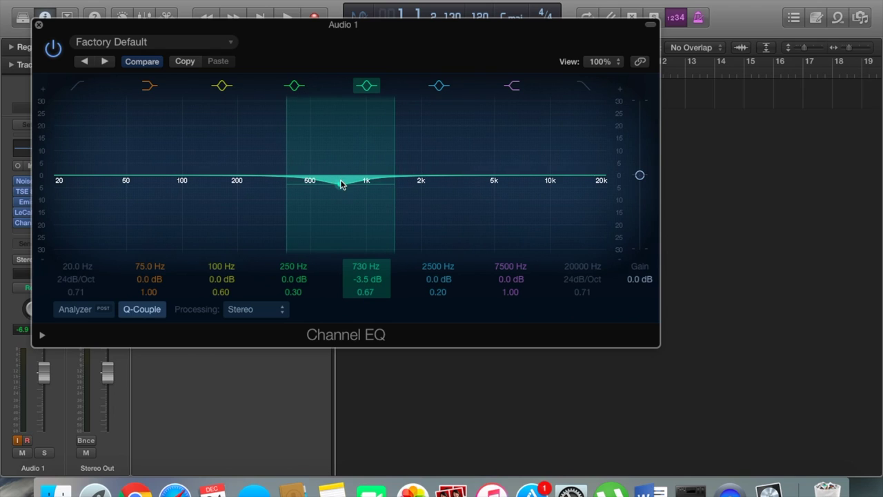
pyautogui.moveTo(340, 184); pyautogui.dragTo(327, 193)
pyautogui.moveTo(370, 293); pyautogui.dragTo(368, 304)
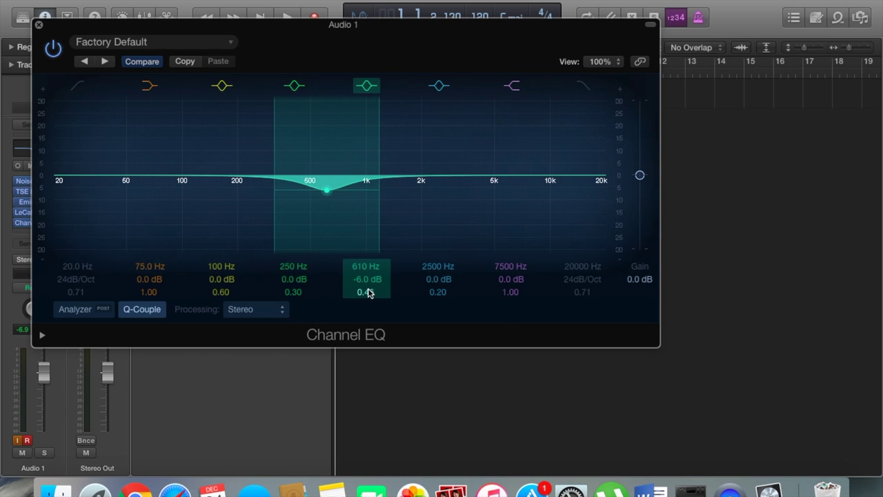
pyautogui.click(80, 88)
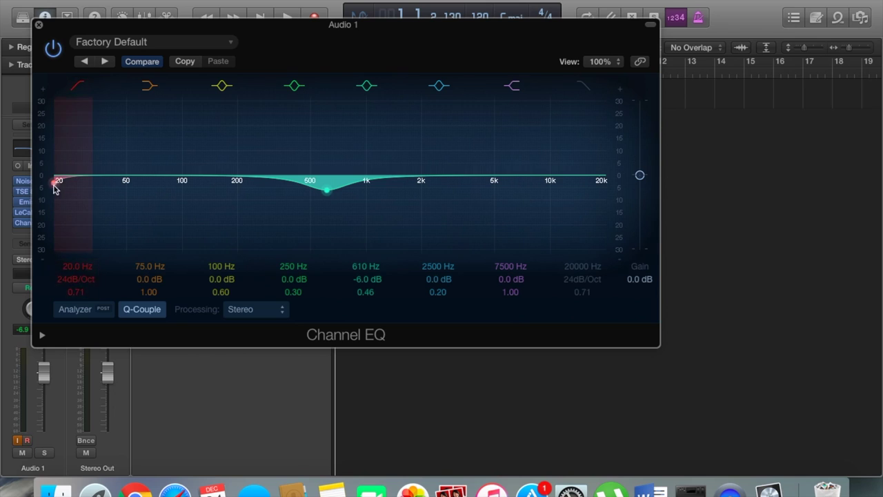
pyautogui.moveTo(55, 181); pyautogui.dragTo(190, 178)
pyautogui.click(38, 24)
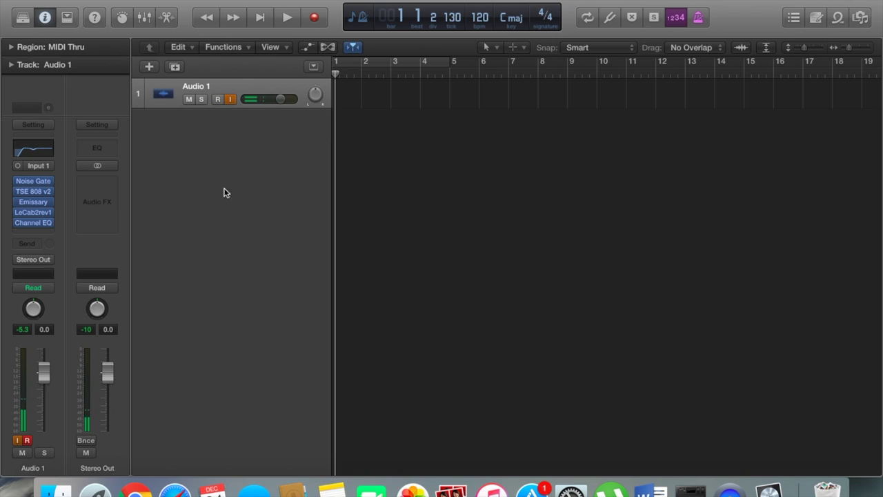
# - Reopen the Emissary amp and tweak its lead Gain, Bass, Lo Mids and Treble knobs
pyautogui.click(33, 201)
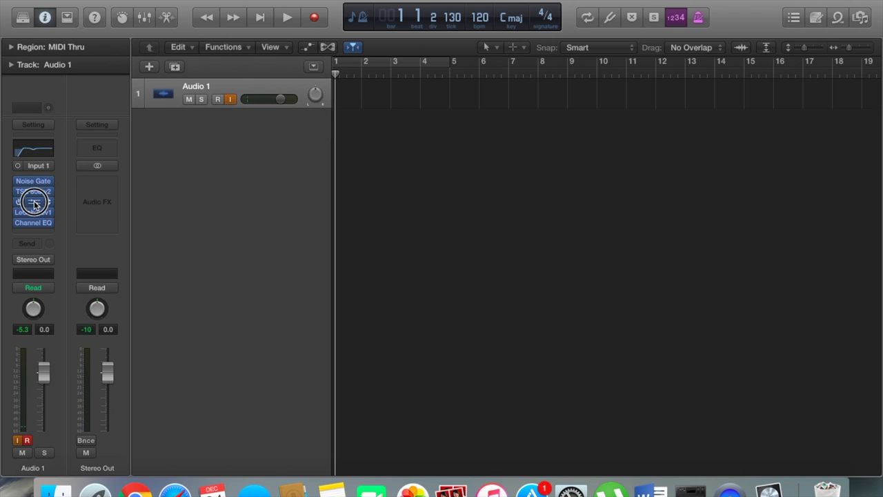
pyautogui.moveTo(301, 52); pyautogui.dragTo(407, 83)
pyautogui.moveTo(207, 57); pyautogui.dragTo(184, 54)
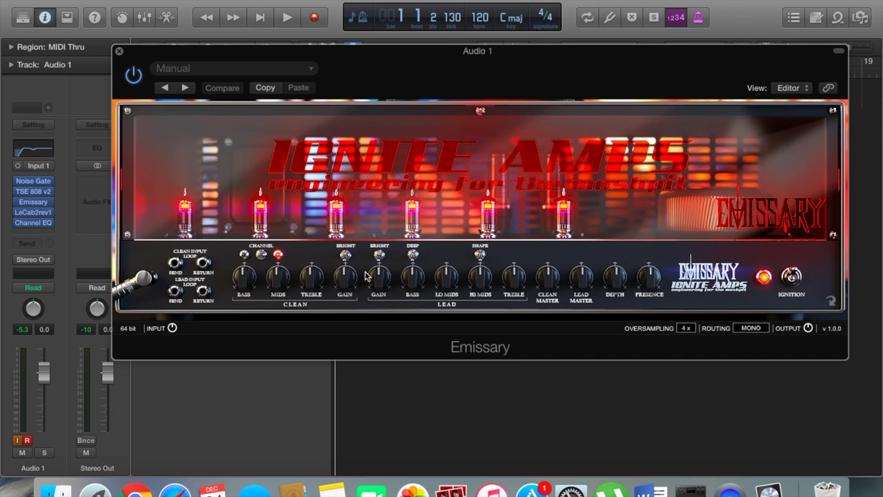
pyautogui.moveTo(377, 276); pyautogui.dragTo(379, 276)
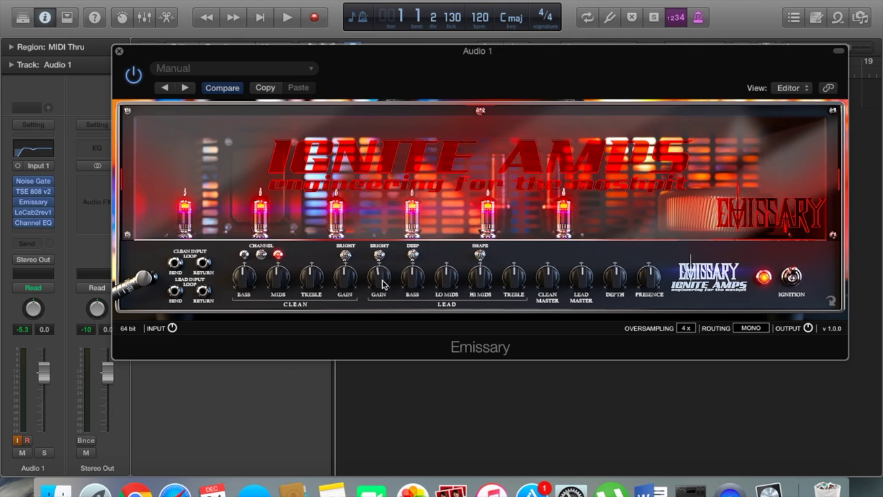
pyautogui.moveTo(414, 279)
pyautogui.mouseDown()
pyautogui.moveTo(414, 392)
pyautogui.moveTo(407, 212)
pyautogui.moveTo(400, 329)
pyautogui.moveTo(405, 263)
pyautogui.moveTo(409, 274)
pyautogui.mouseUp()
pyautogui.moveTo(449, 276); pyautogui.dragTo(450, 277)
pyautogui.moveTo(510, 280)
pyautogui.mouseDown()
pyautogui.moveTo(509, 329)
pyautogui.moveTo(503, 246)
pyautogui.moveTo(505, 278)
pyautogui.mouseUp()
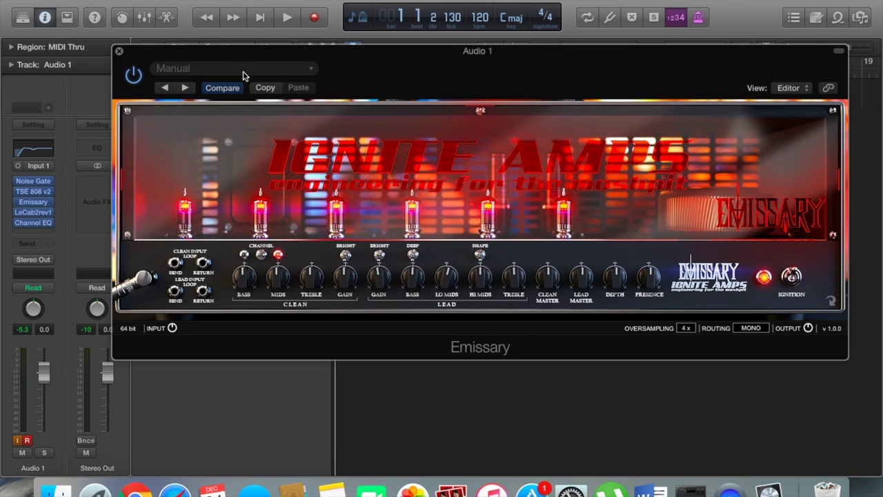
pyautogui.click(120, 51)
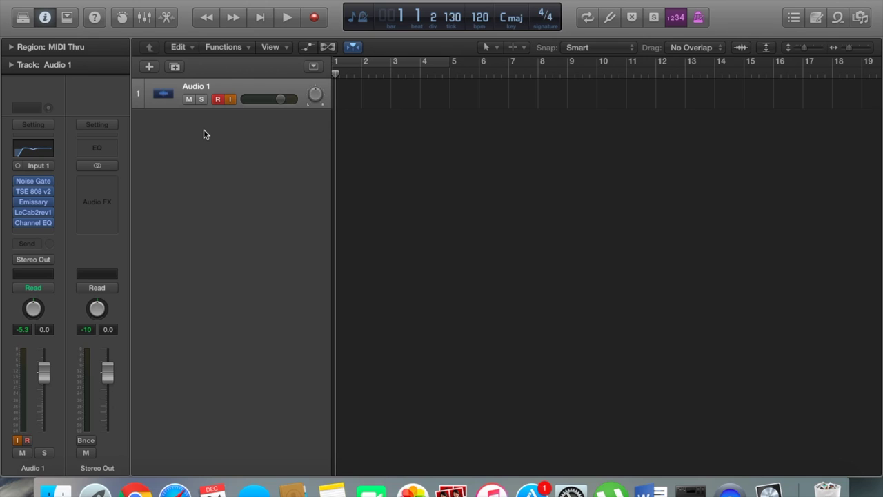
# - In the Channel EQ, lift the 2450 Hz band to +1.5 dB and shift 100 Hz to 104 Hz at -0.5 dB
pyautogui.click(33, 224)
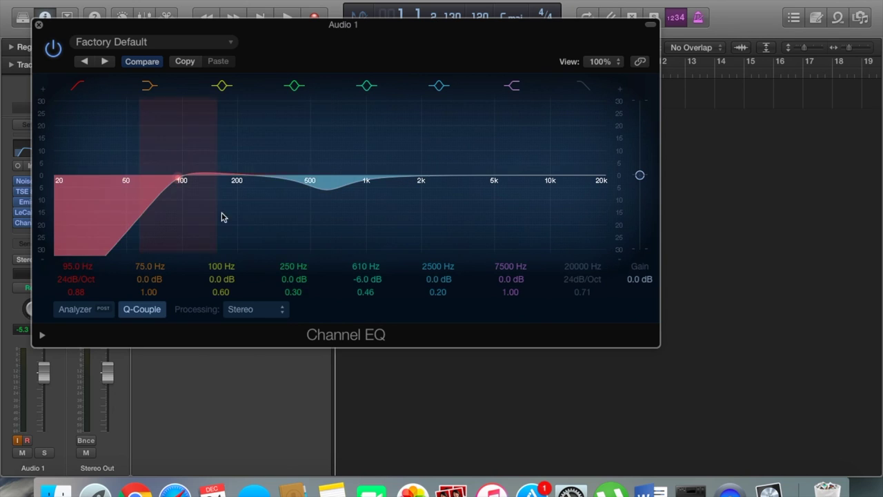
pyautogui.moveTo(429, 180)
pyautogui.mouseDown()
pyautogui.moveTo(432, 158)
pyautogui.moveTo(434, 184)
pyautogui.moveTo(436, 170)
pyautogui.mouseUp()
pyautogui.moveTo(184, 180)
pyautogui.mouseDown()
pyautogui.moveTo(183, 139)
pyautogui.moveTo(187, 176)
pyautogui.mouseUp()
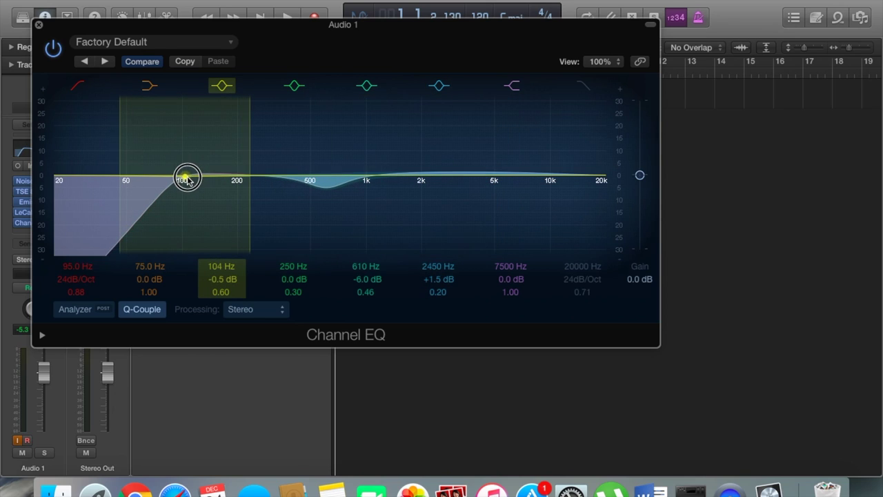
pyautogui.click(38, 25)
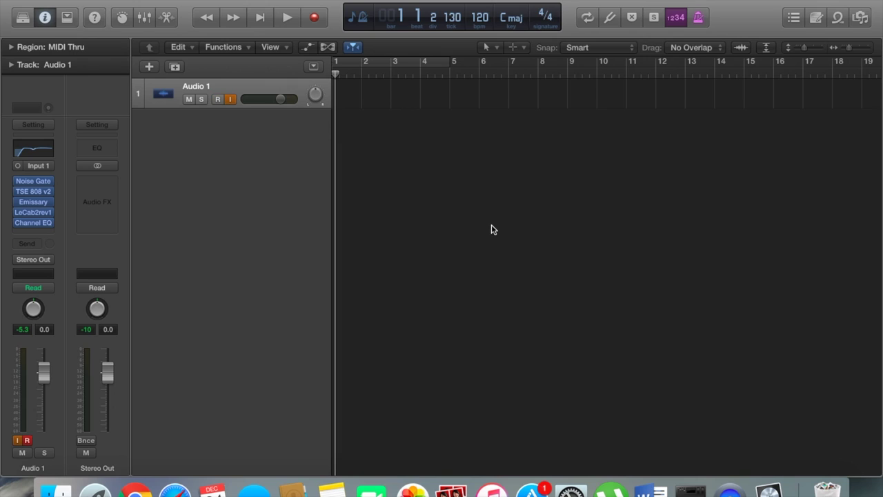